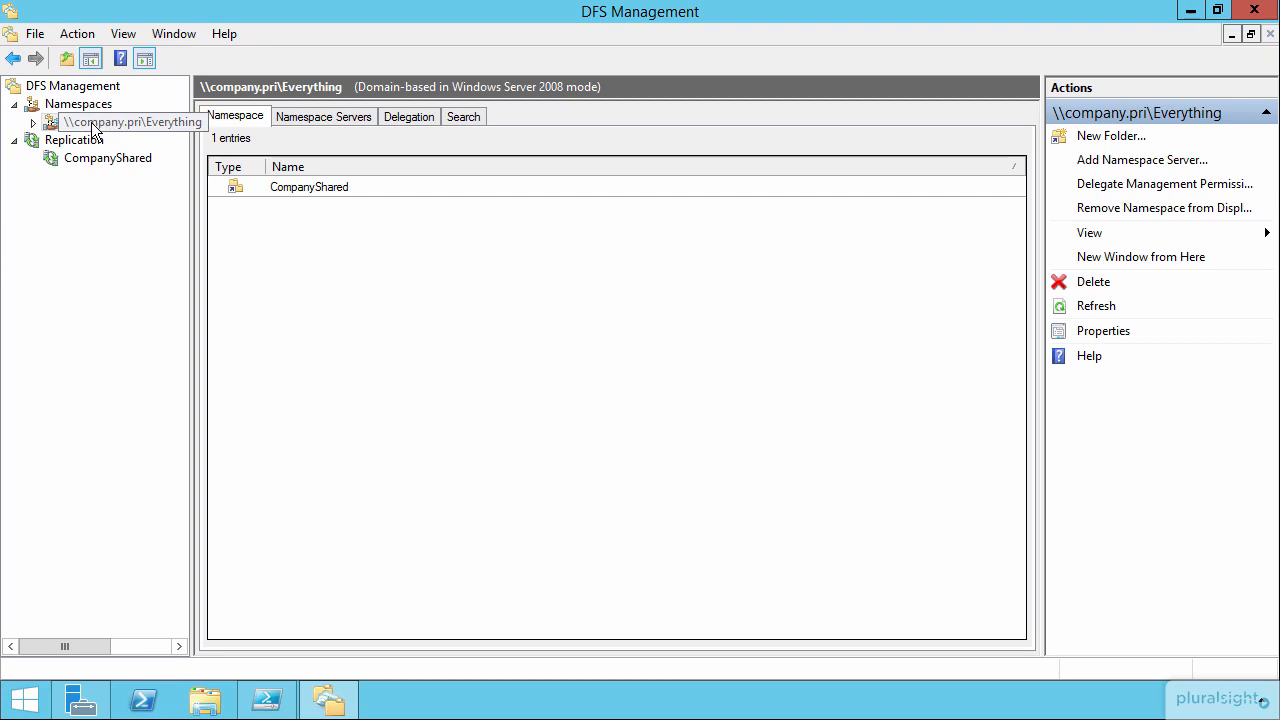
# Examine the folder targets of the CompanyShared folder in the \\company.pri\Everything namespace.
pyautogui.click(33, 122)
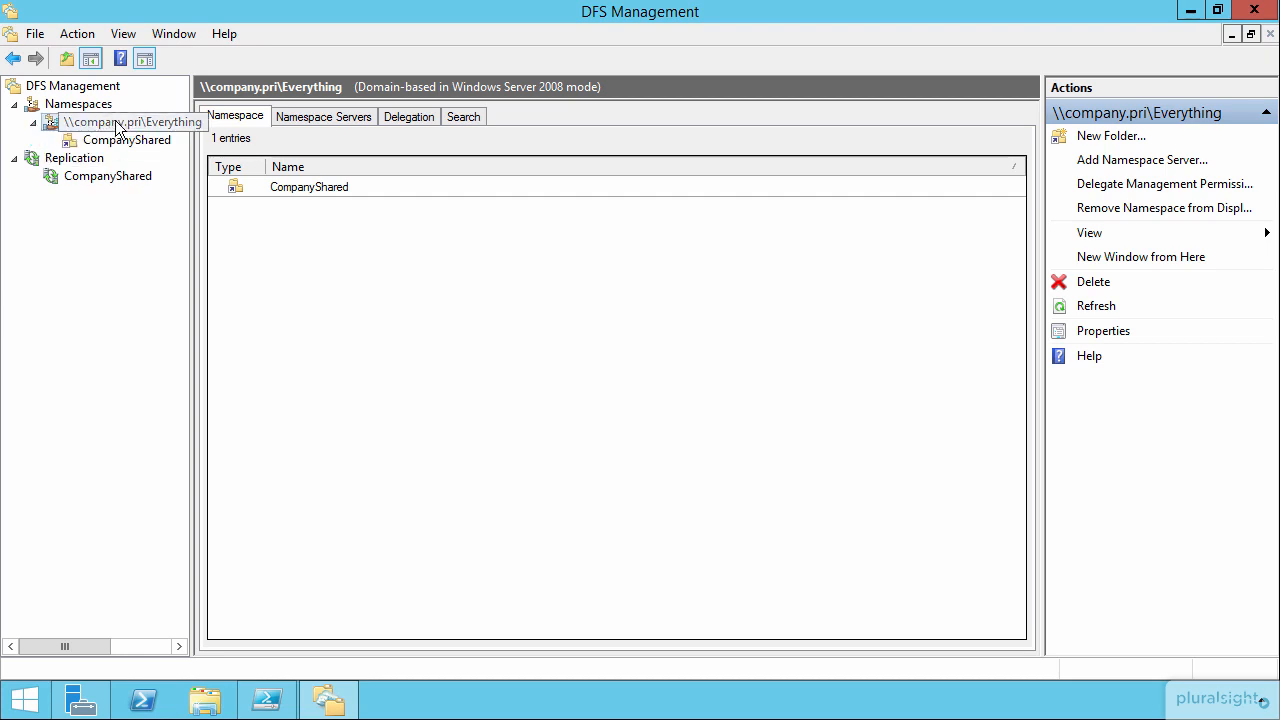
pyautogui.click(128, 143)
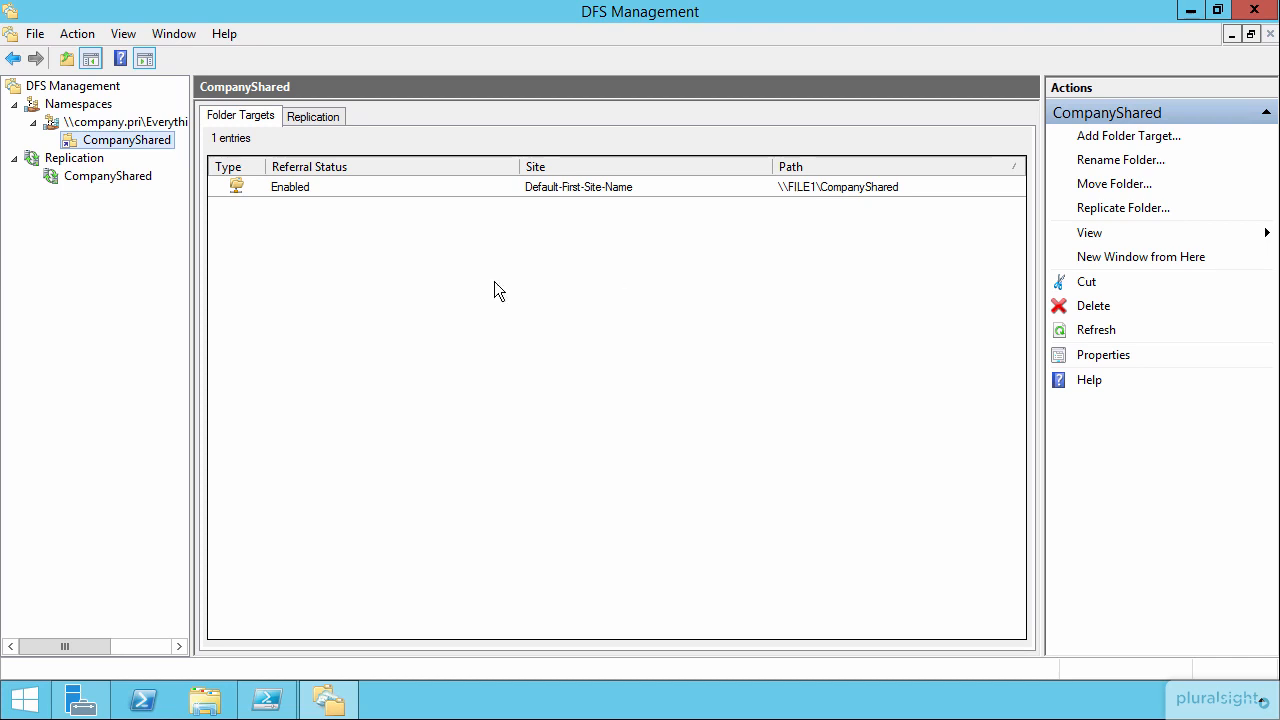
pyautogui.rightClick(119, 142)
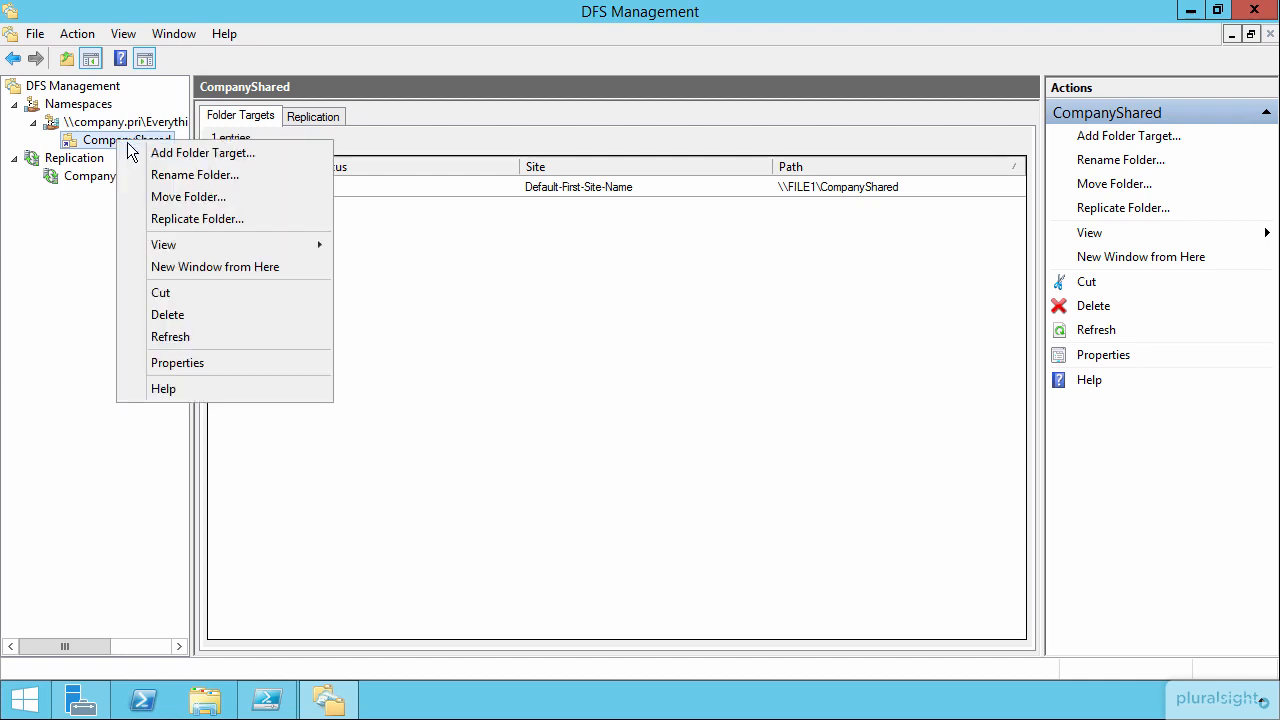
pyautogui.click(203, 153)
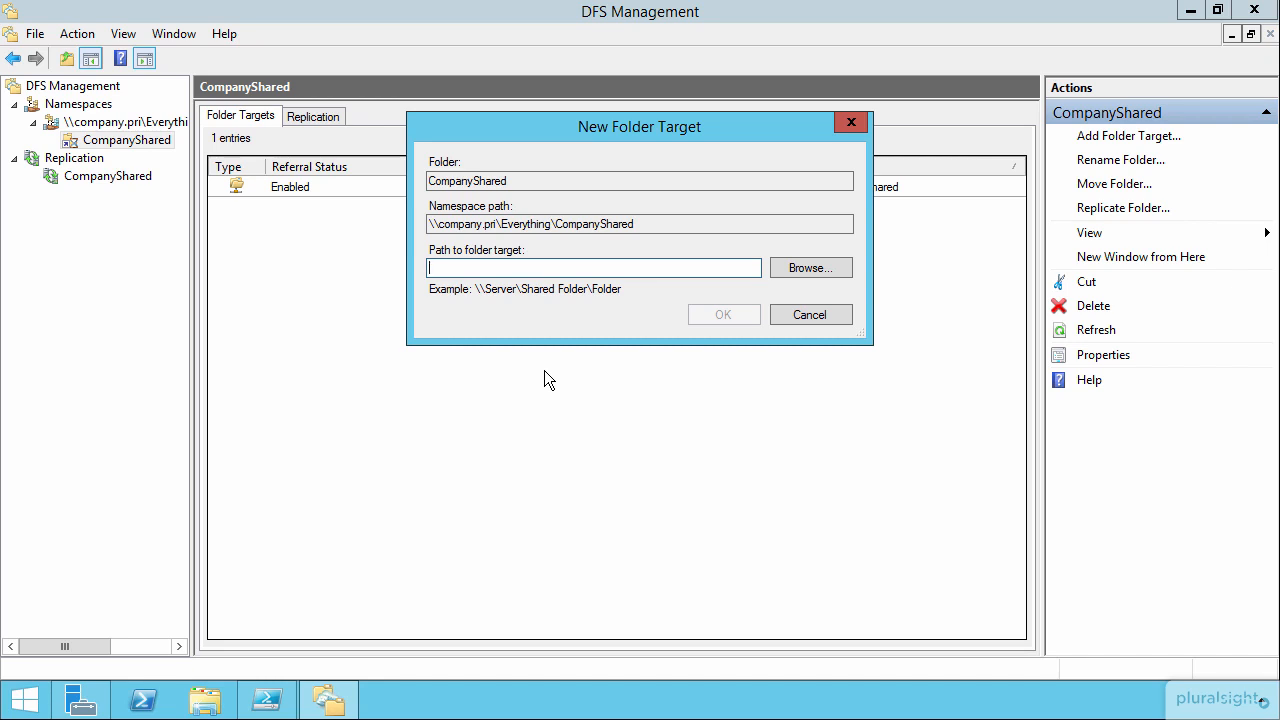
pyautogui.click(782, 268)
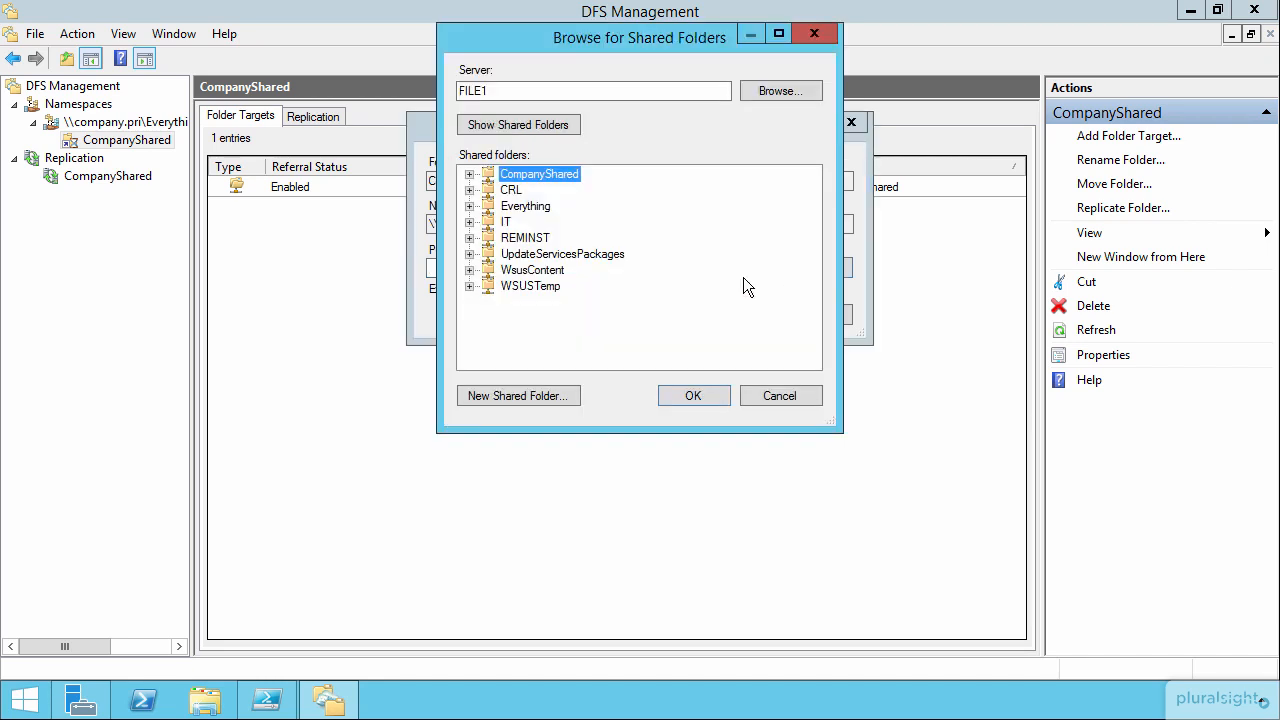
pyautogui.click(500, 91)
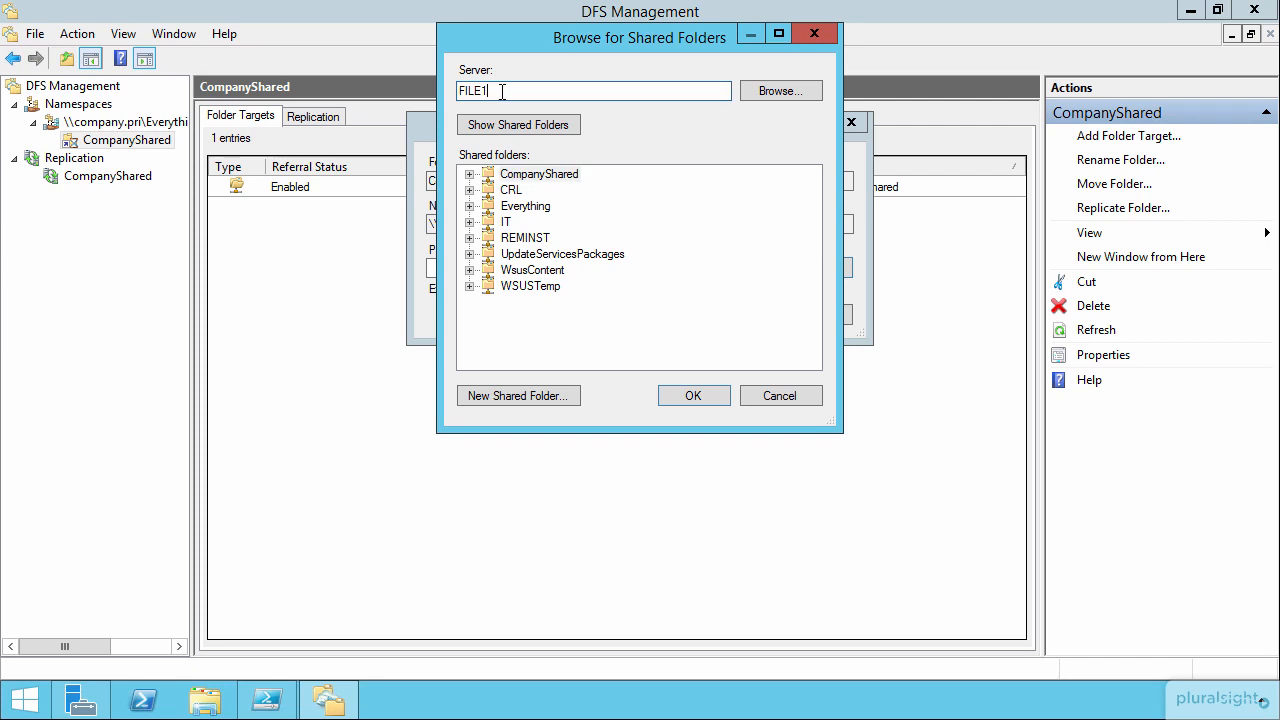
pyautogui.press('BackSpace')
pyautogui.write('2')
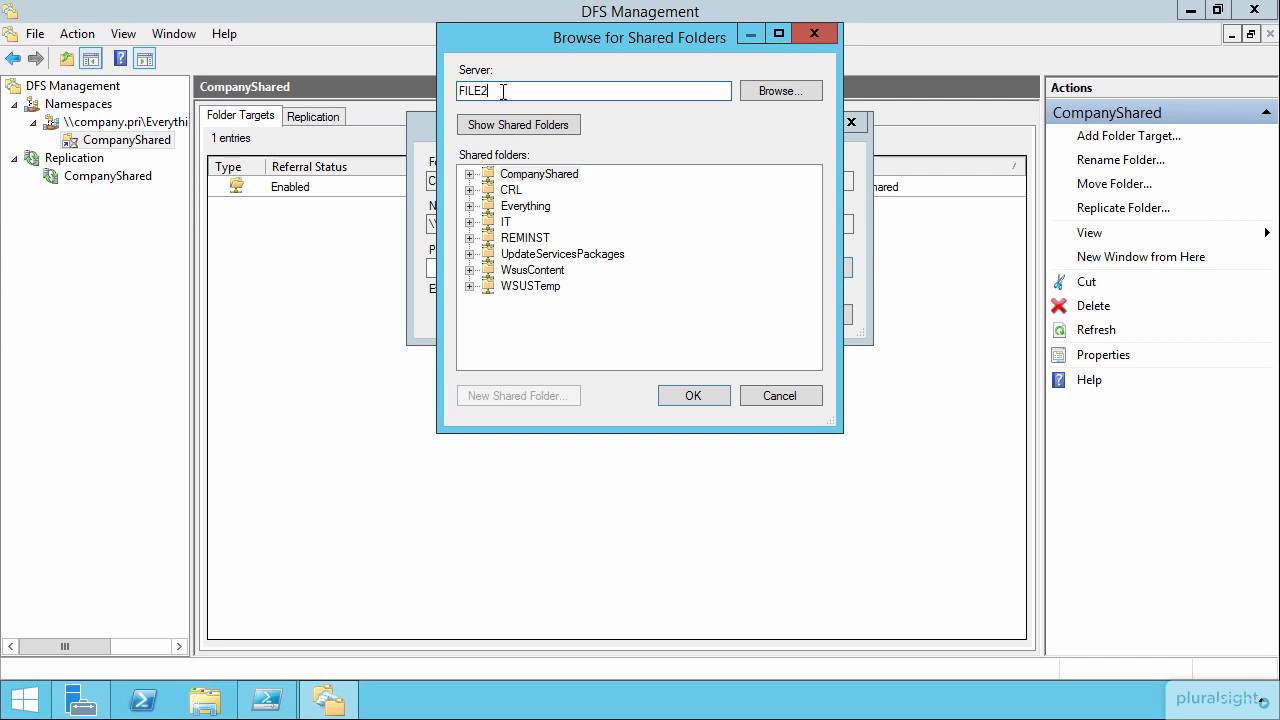
pyautogui.click(531, 125)
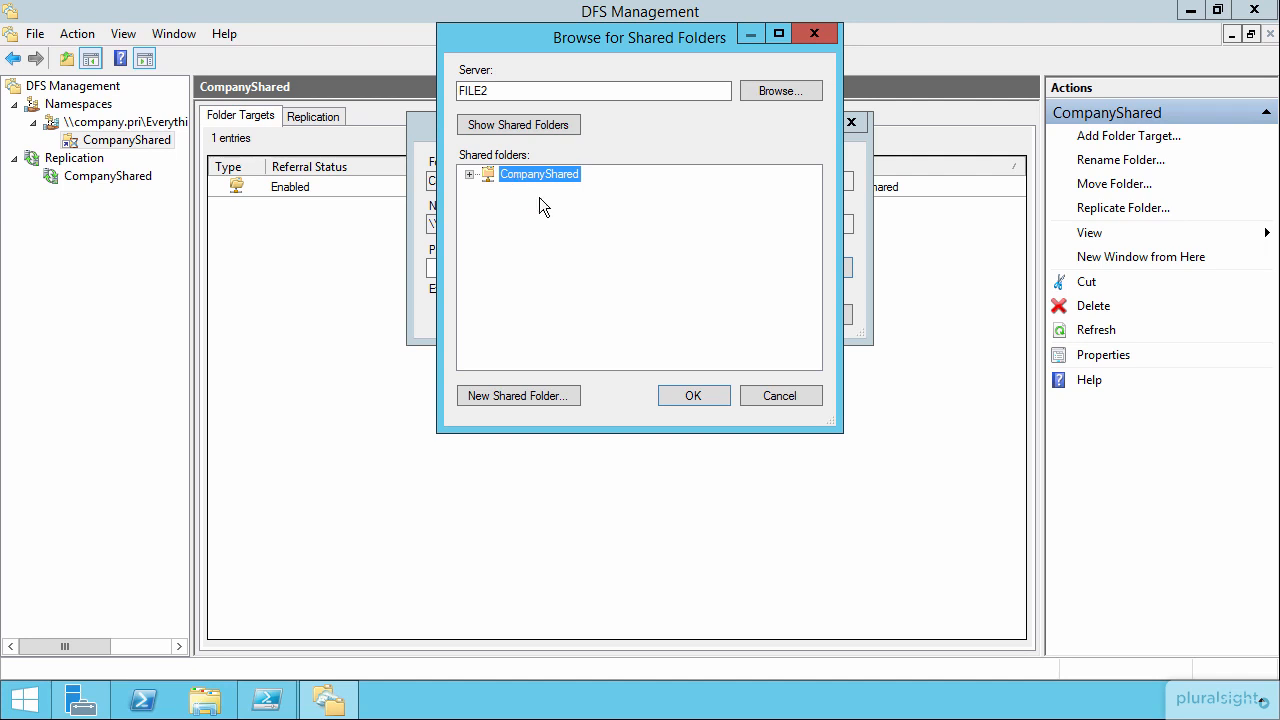
pyautogui.click(691, 398)
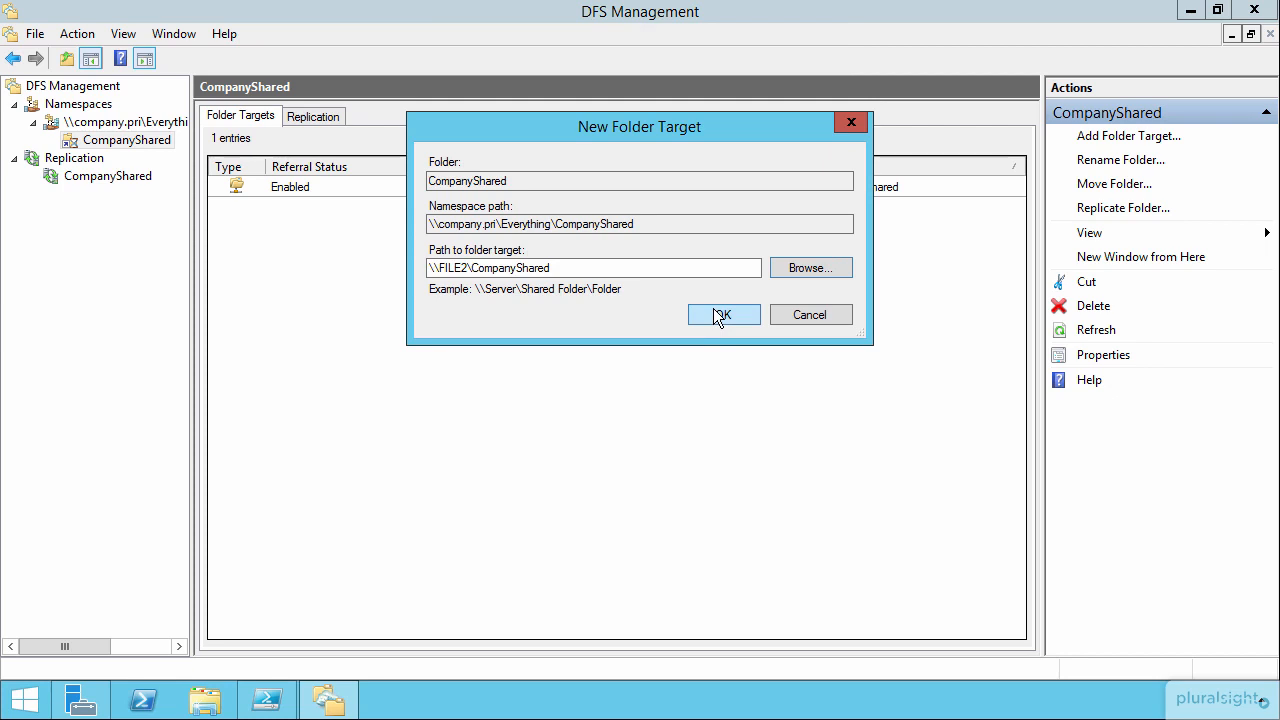
pyautogui.click(808, 318)
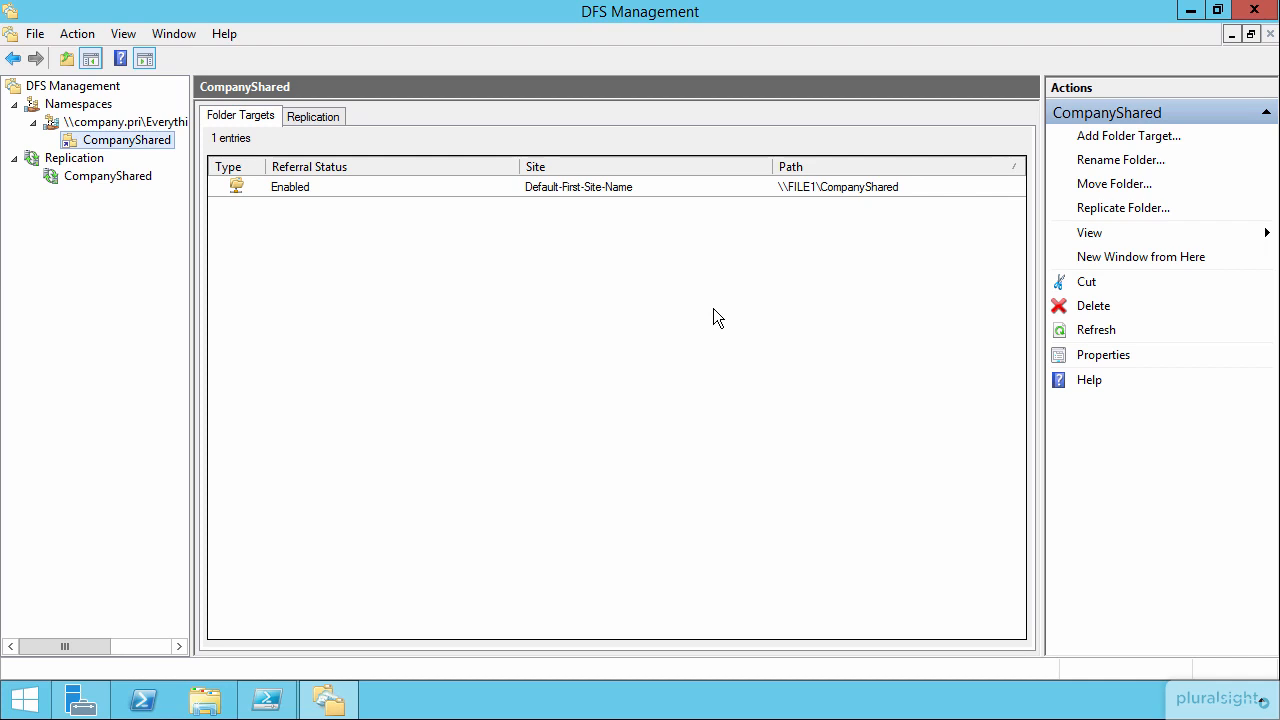
# Delete the CompanyShared folder from the \\company.pri\Everything namespace.
pyautogui.rightClick(153, 143)
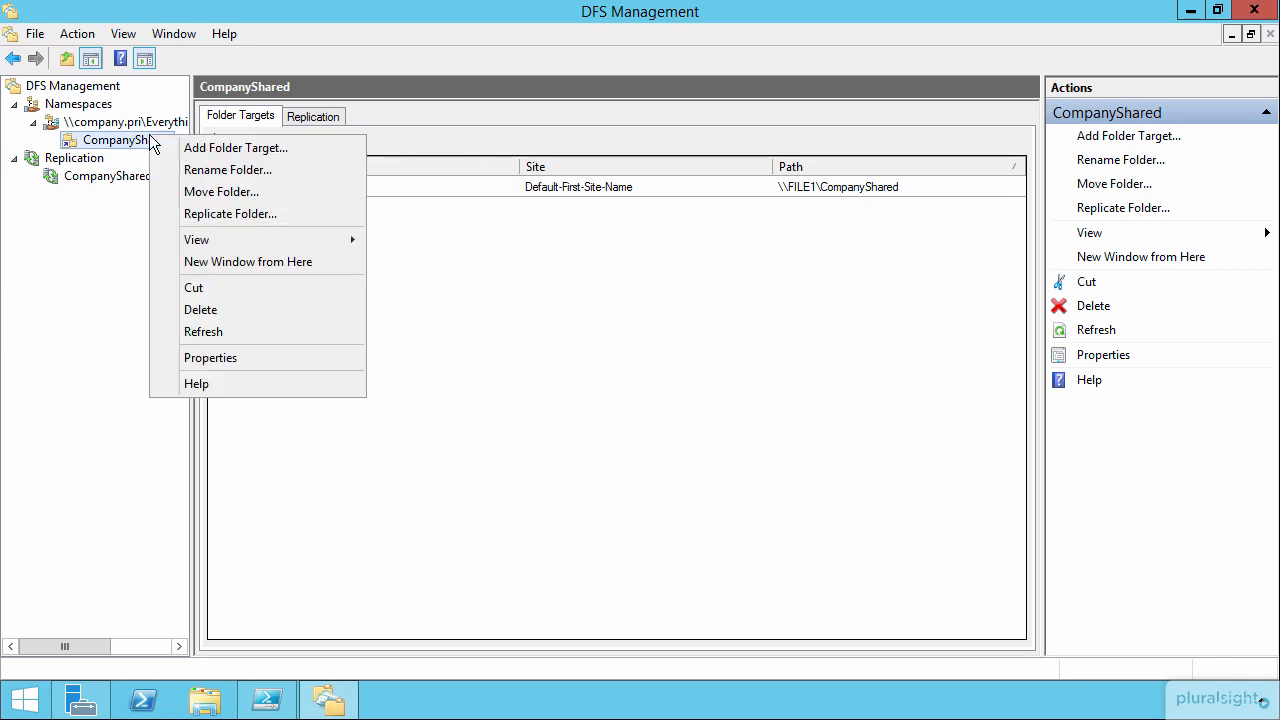
pyautogui.click(203, 311)
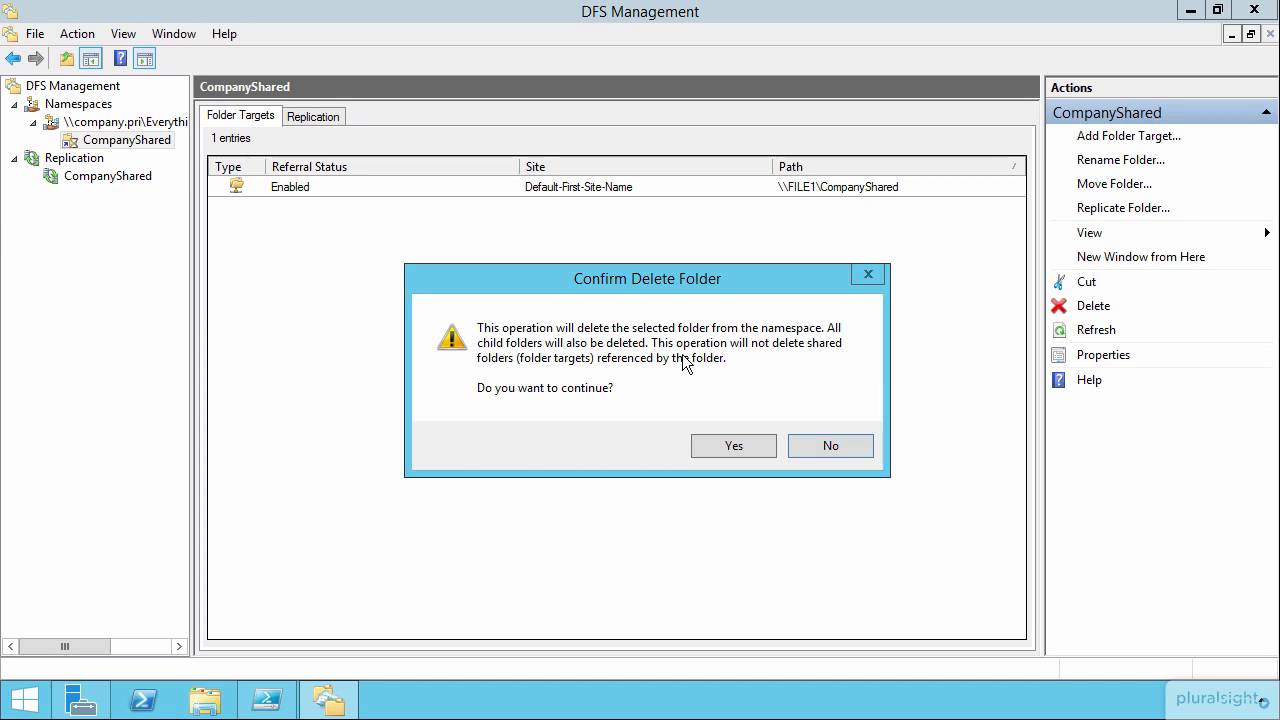
pyautogui.click(734, 445)
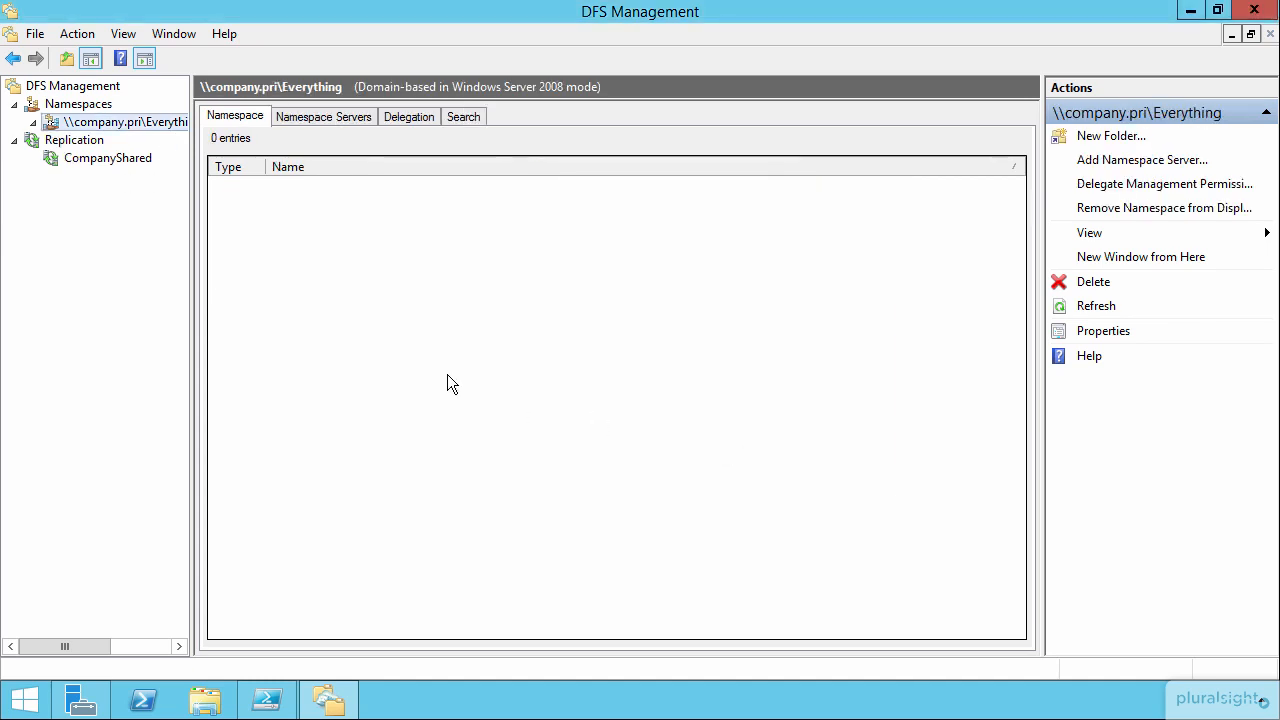
# Start sharing and publishing the CompanyShared replicated folder in a namespace, reviewing FILE1's share and keeping the existing shared folders for both members.
pyautogui.click(116, 160)
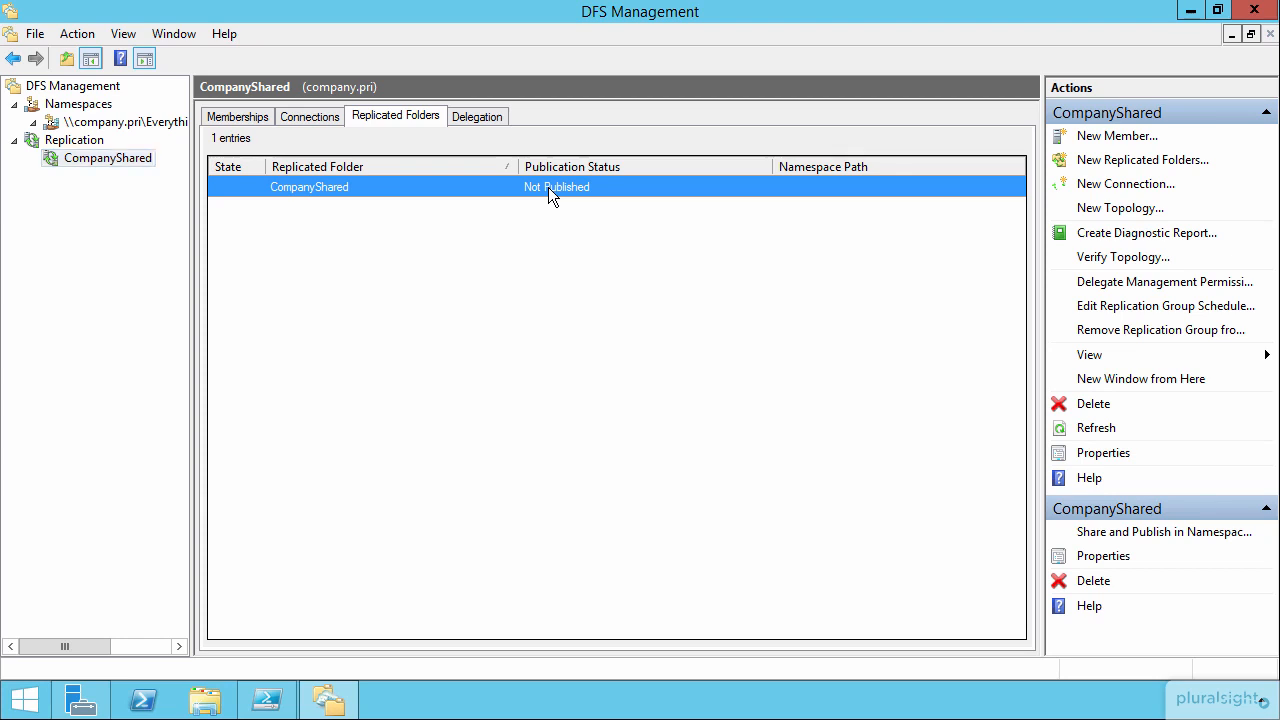
pyautogui.rightClick(548, 188)
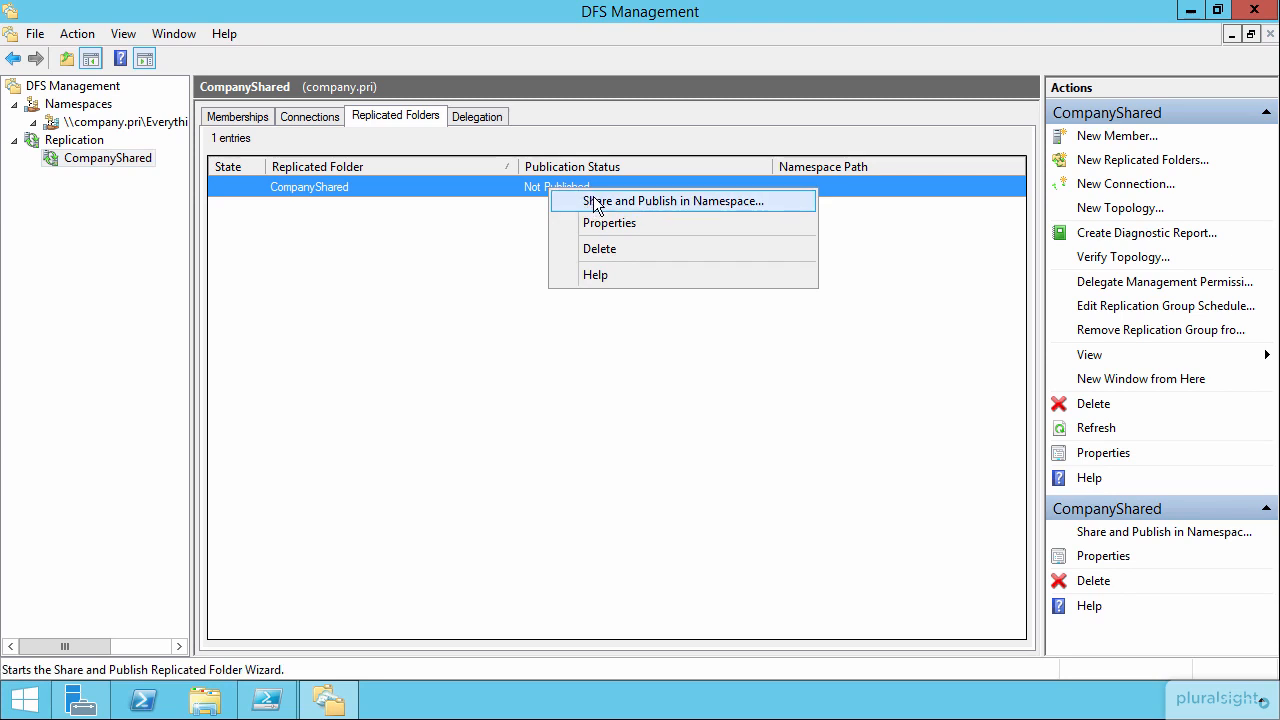
pyautogui.click(597, 203)
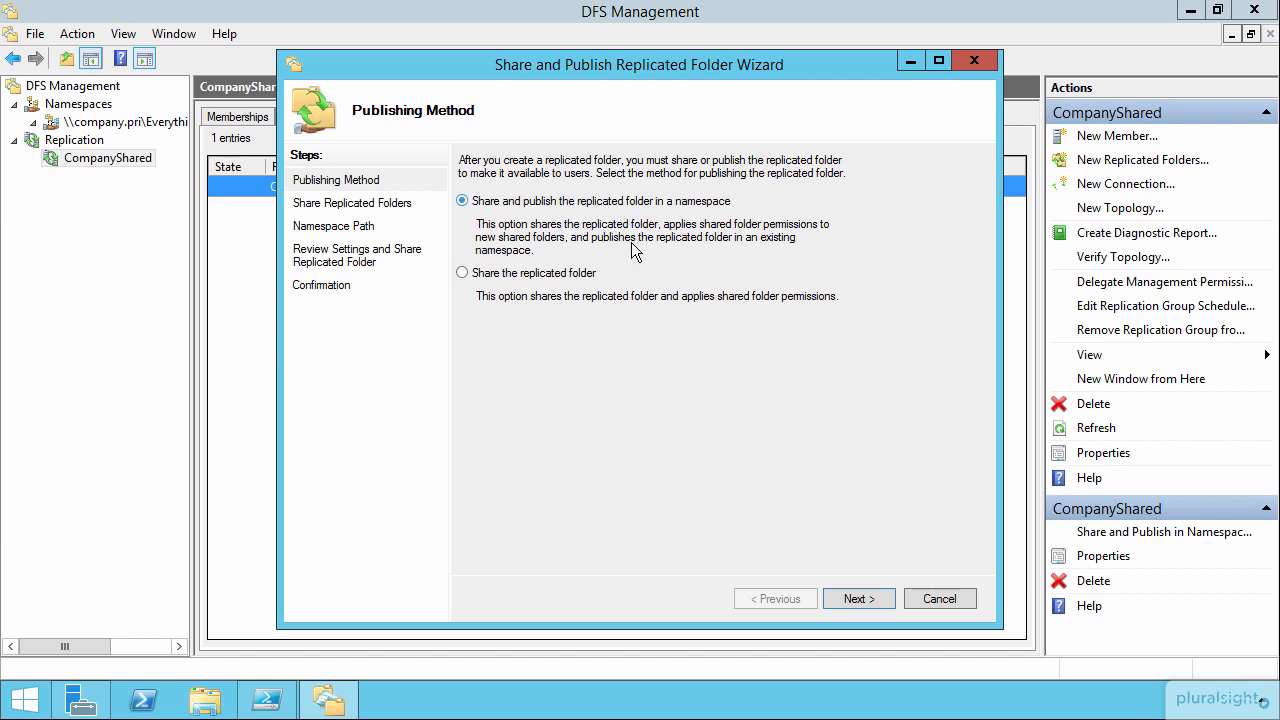
pyautogui.click(841, 598)
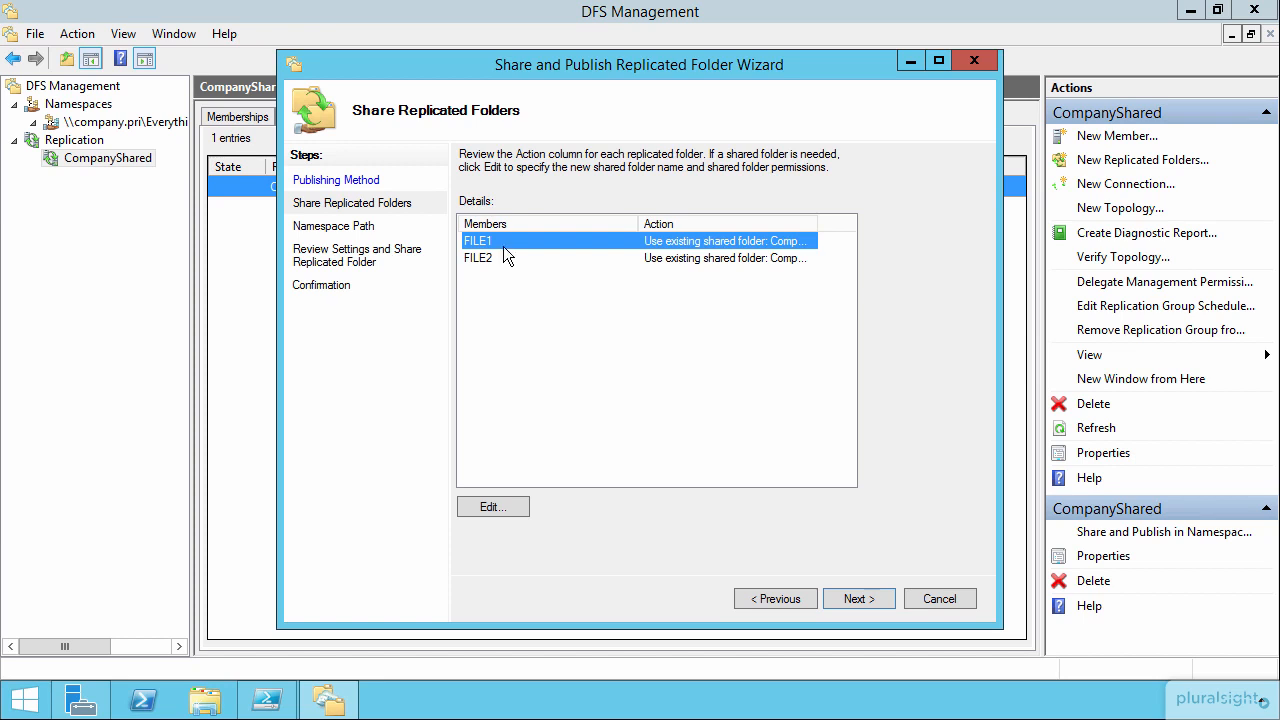
pyautogui.click(501, 513)
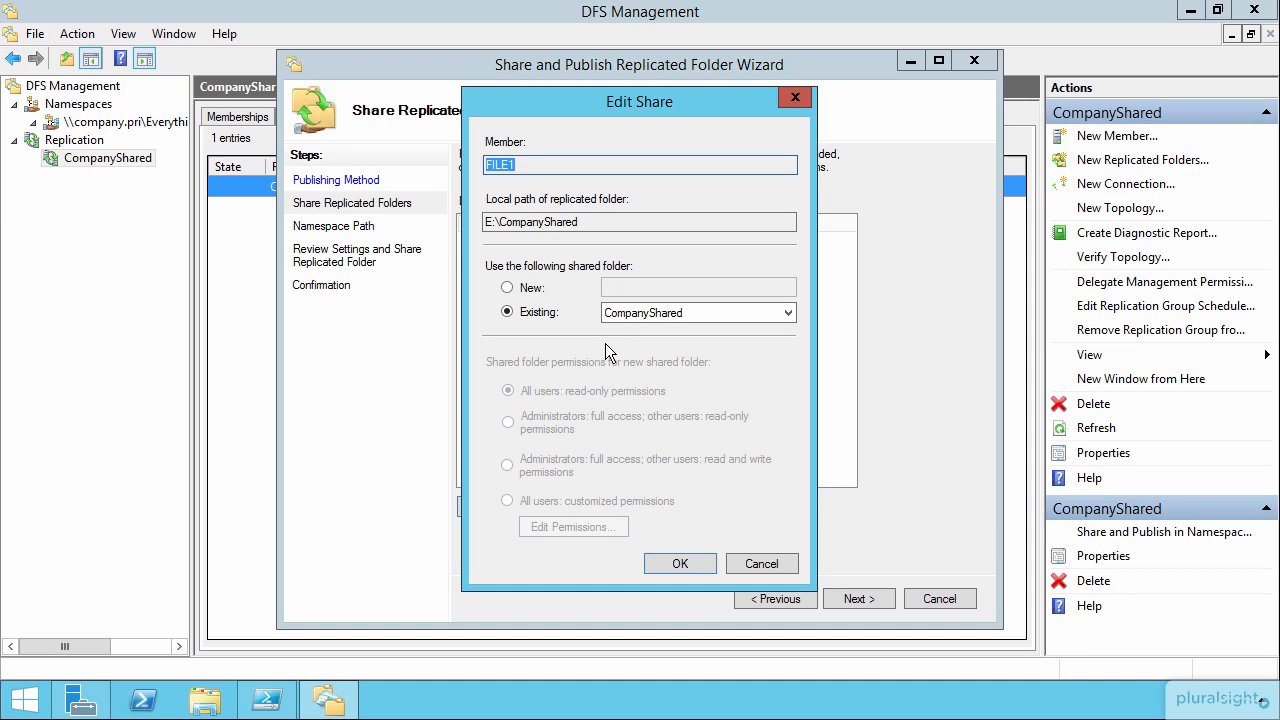
pyautogui.click(766, 563)
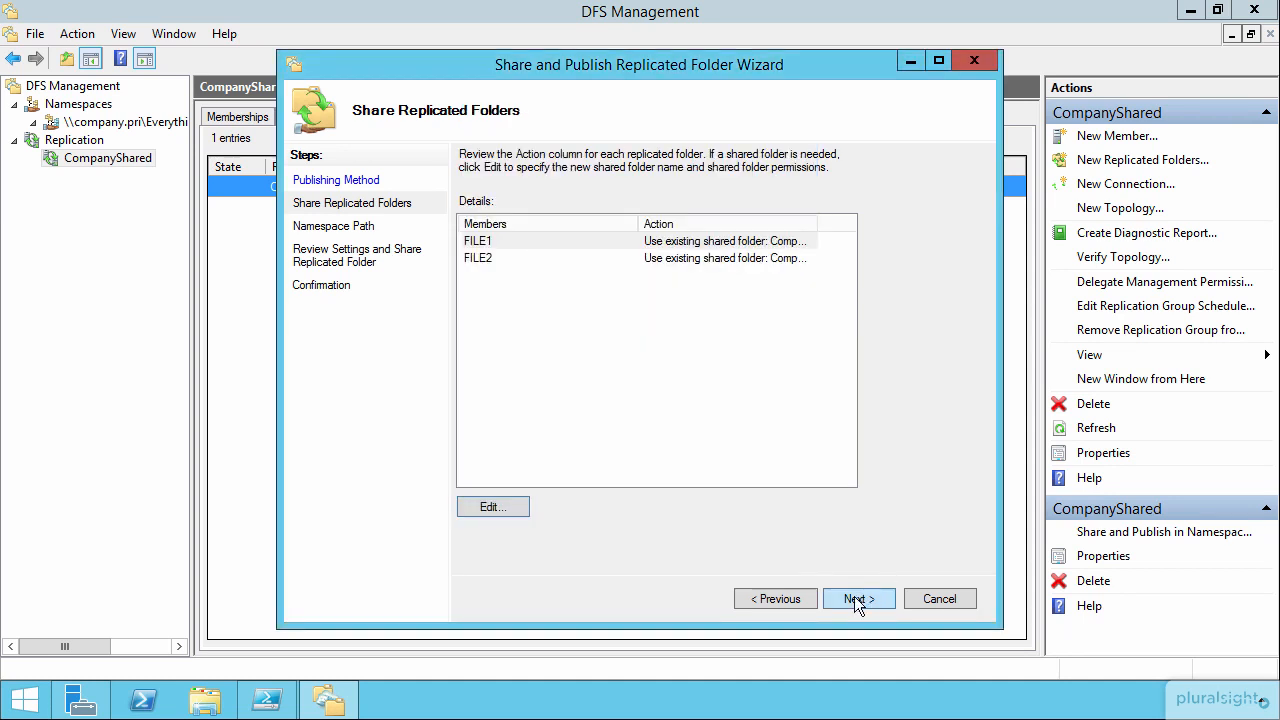
pyautogui.click(854, 596)
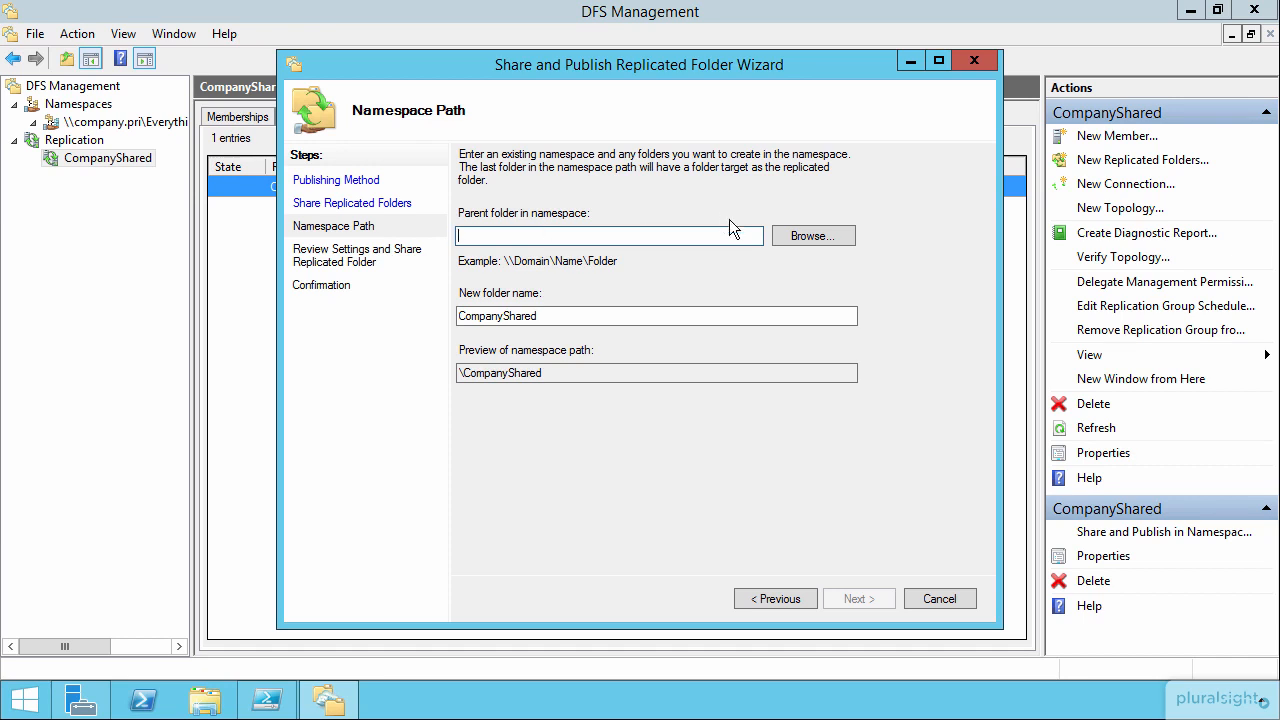
# Publish the replicated folder as CompanyShared under the parent namespace \\company.pri\Everything and close the wizard.
pyautogui.click(800, 244)
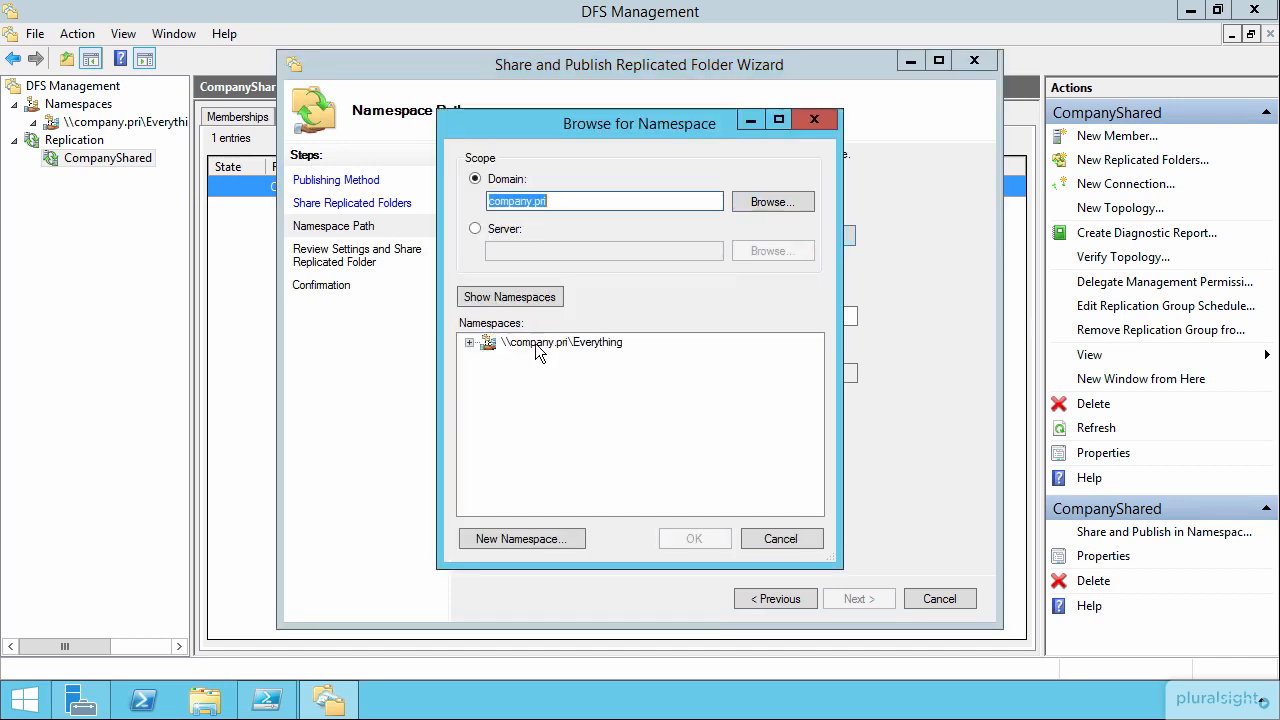
pyautogui.click(557, 346)
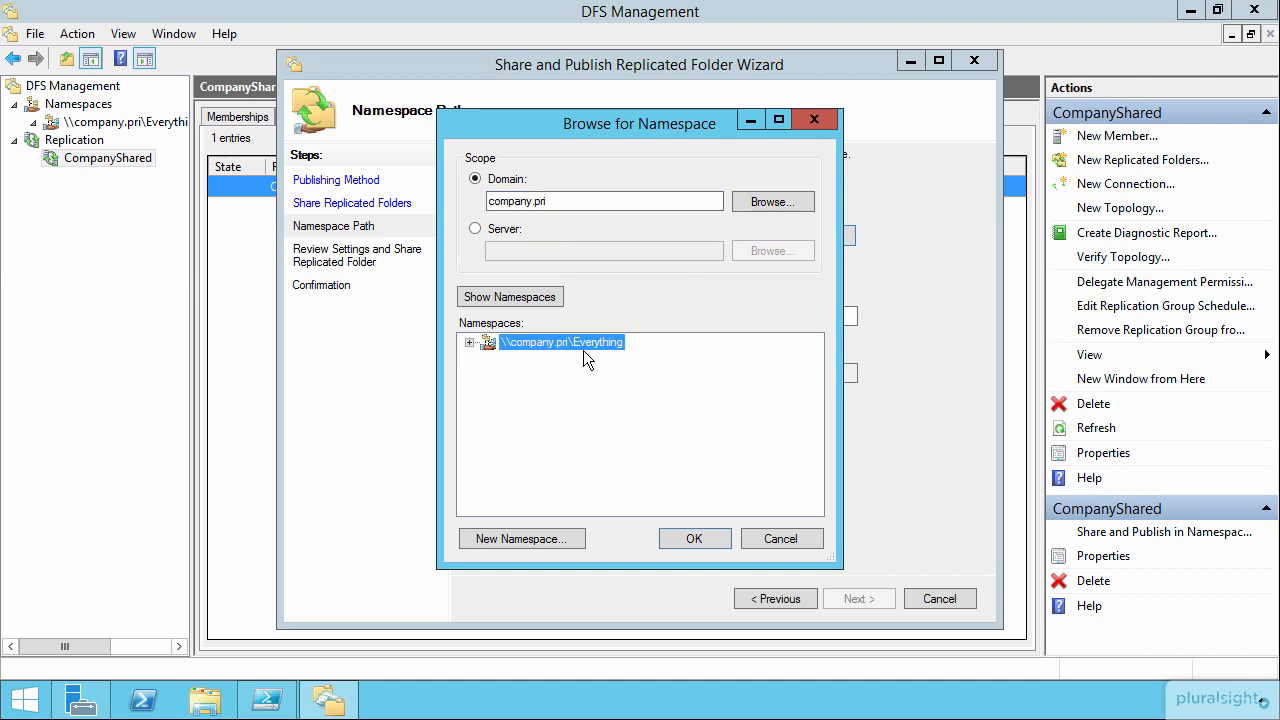
pyautogui.click(691, 540)
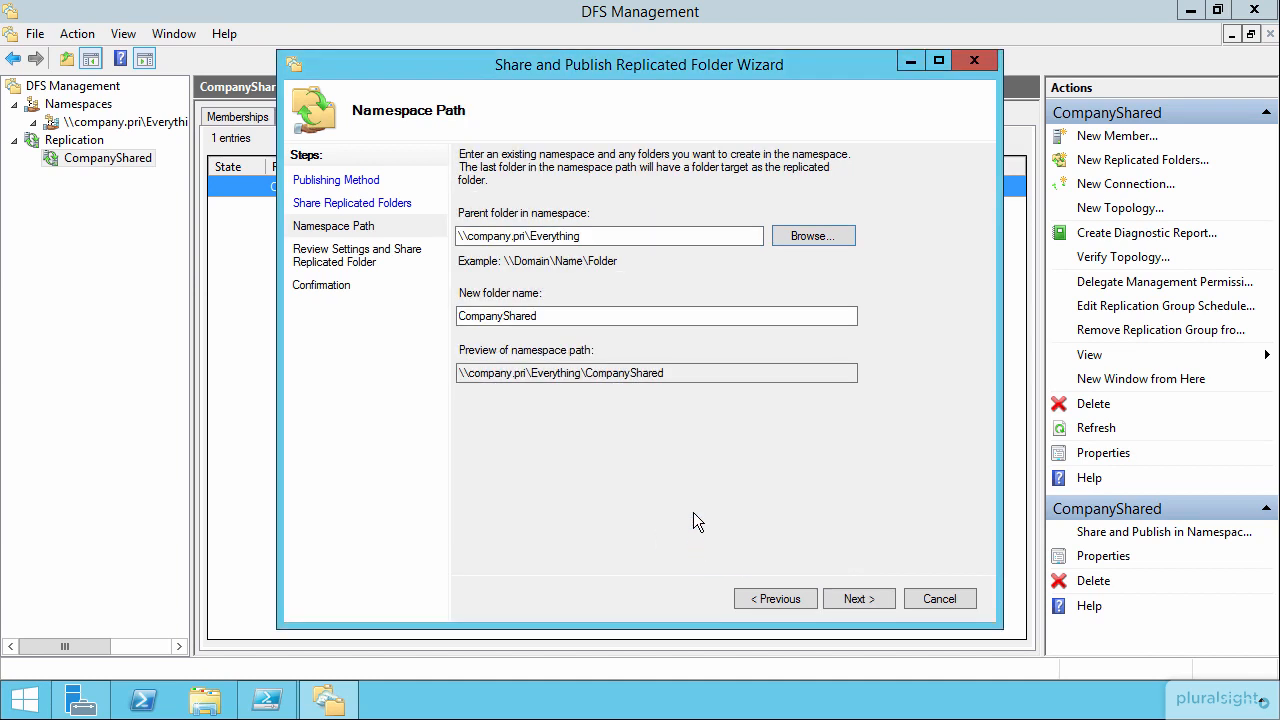
pyautogui.click(842, 591)
pyautogui.click(855, 598)
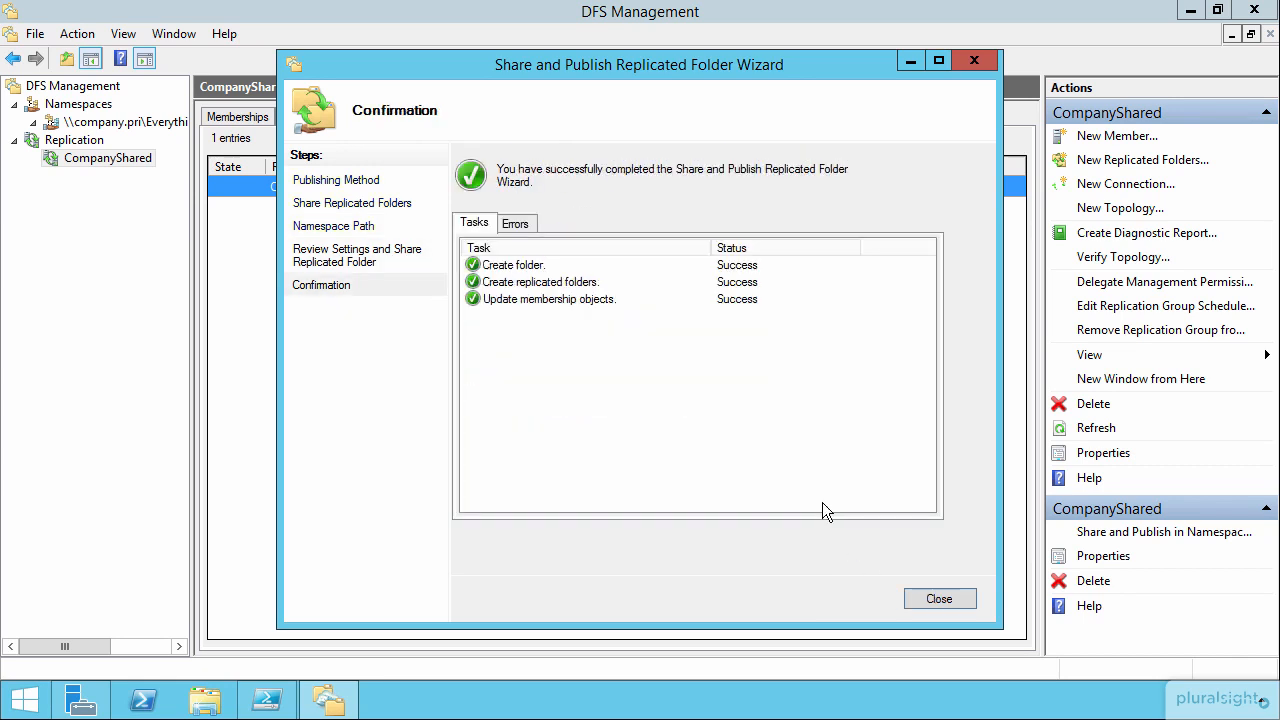
pyautogui.click(930, 600)
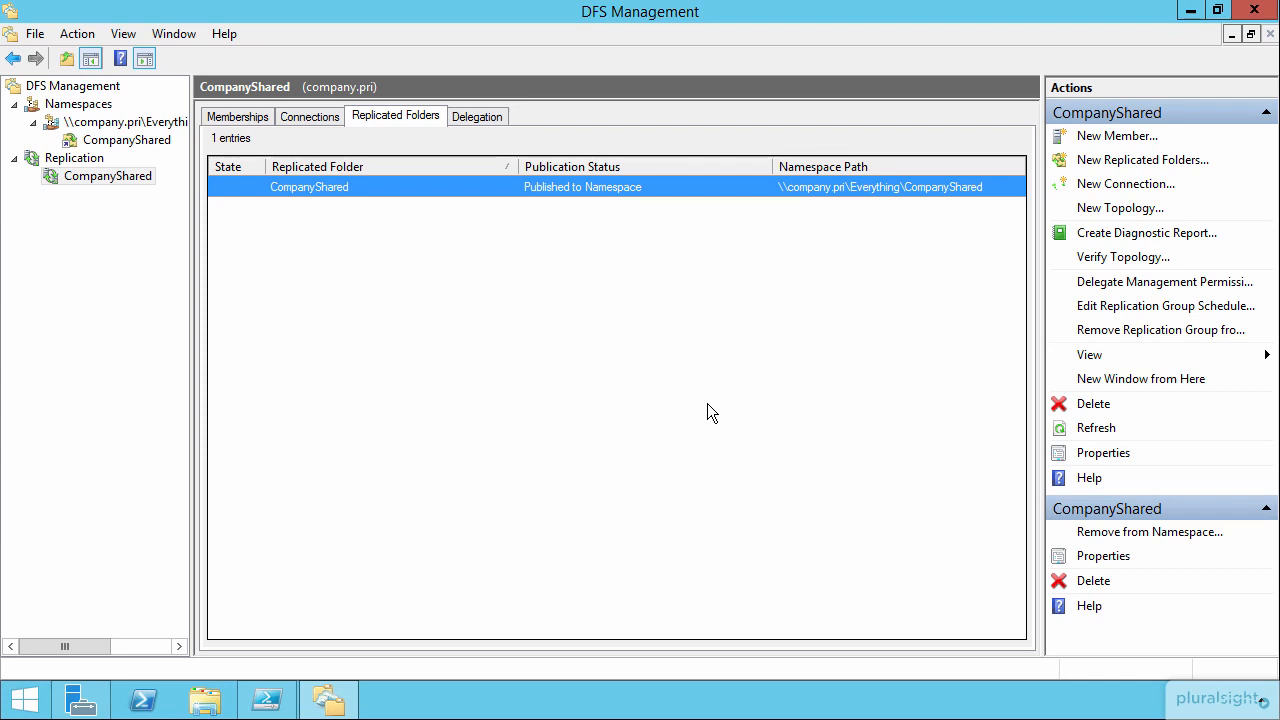
# Review the referral cache duration and ordering methods of the \\company.pri\Everything namespace without saving changes.
pyautogui.rightClick(108, 121)
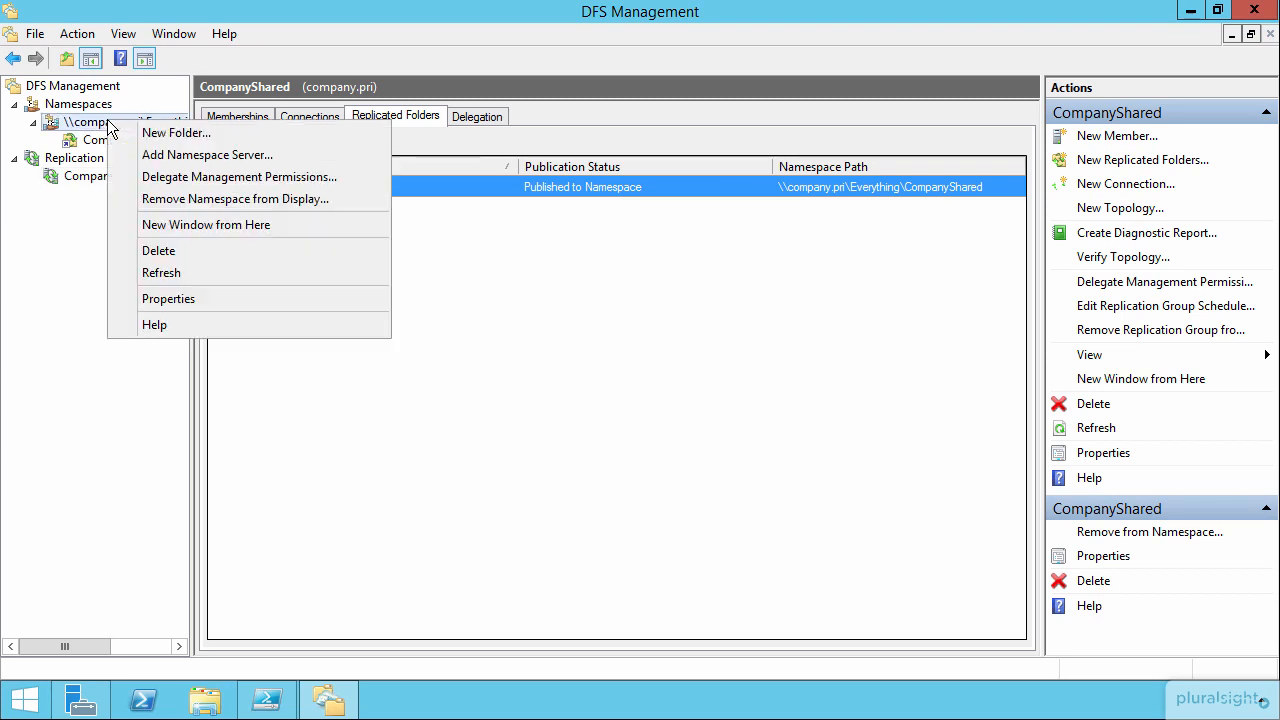
pyautogui.click(168, 298)
pyautogui.click(524, 160)
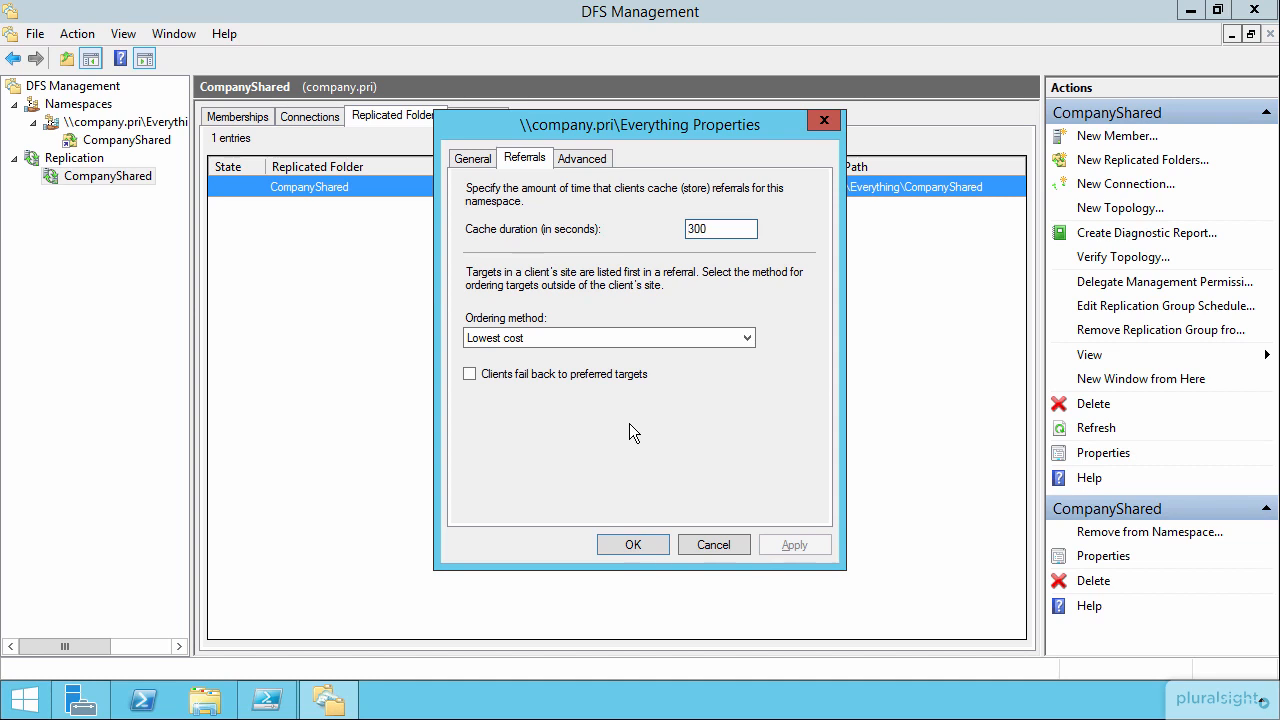
pyautogui.click(669, 338)
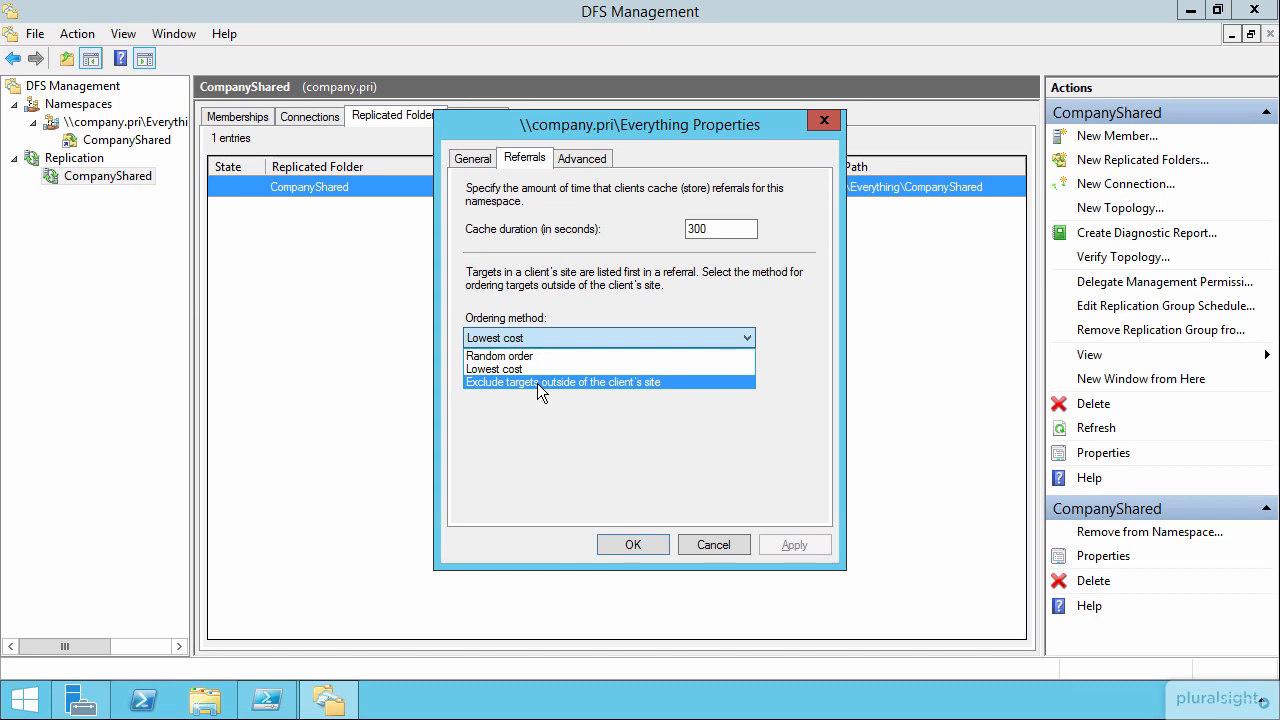
pyautogui.click(526, 369)
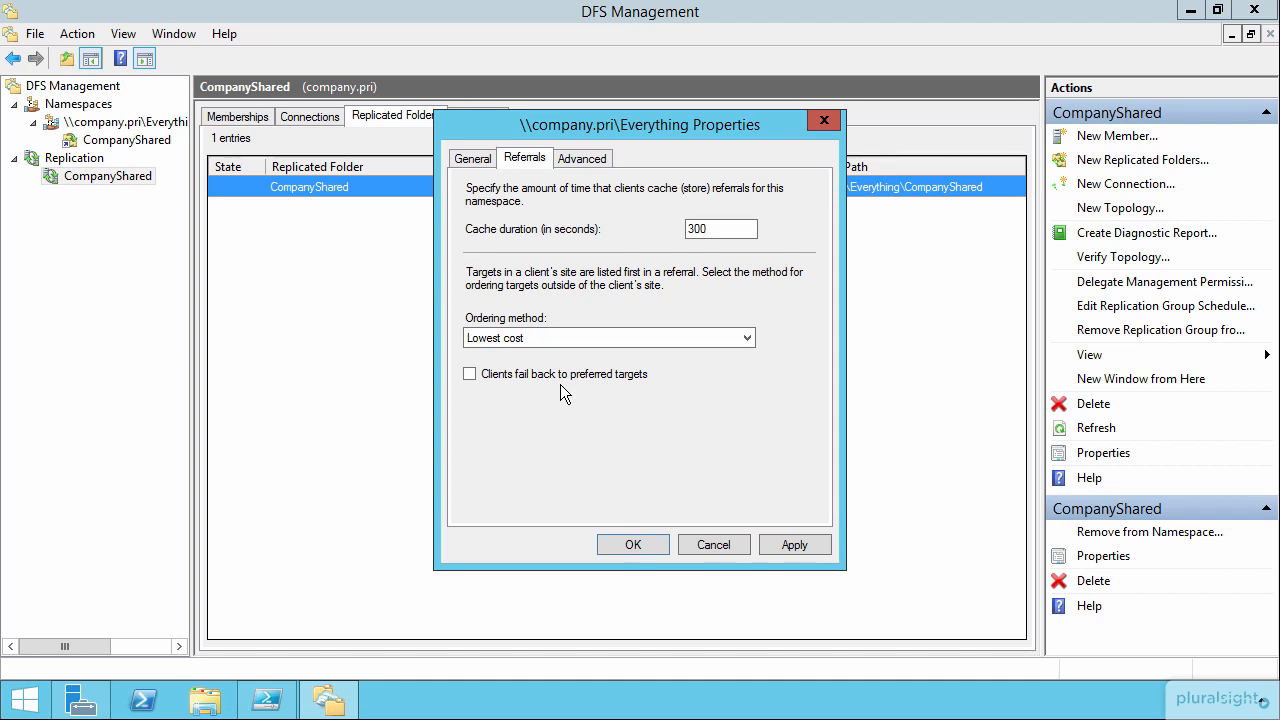
pyautogui.click(716, 543)
# Review the folder targets and referral properties of the CompanyShared folder in the namespace.
pyautogui.click(113, 143)
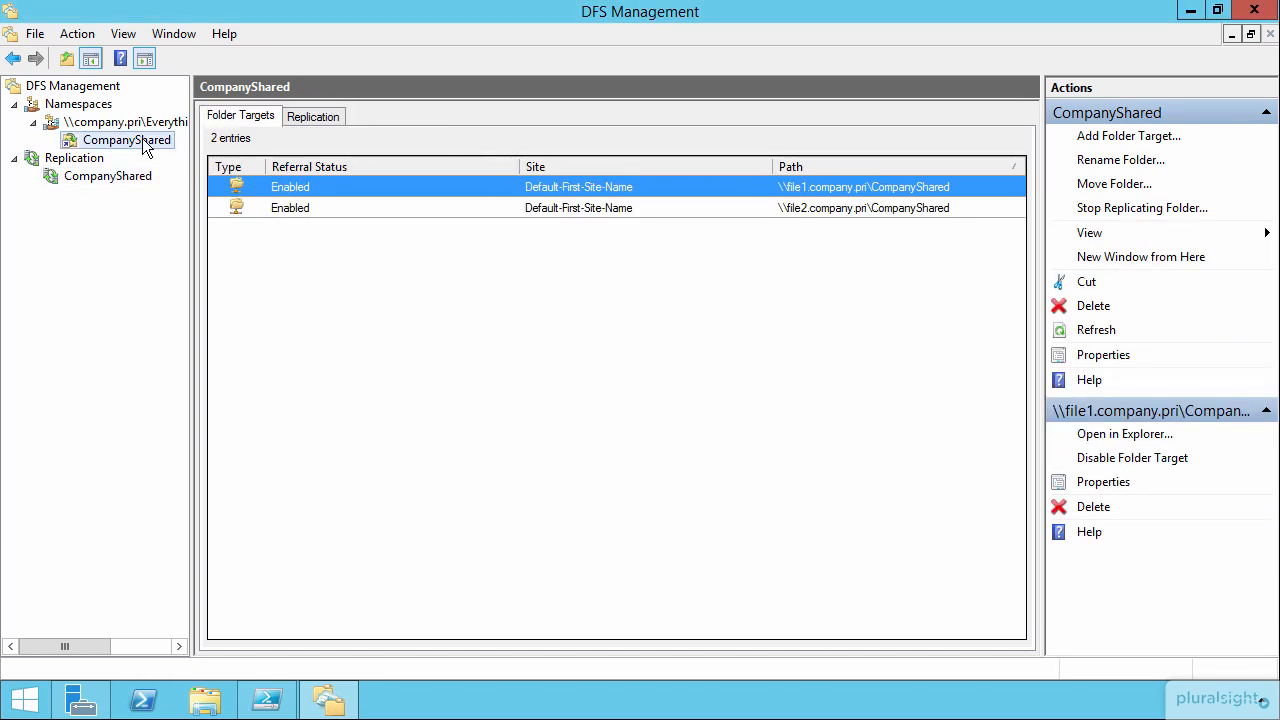
pyautogui.rightClick(143, 138)
pyautogui.click(218, 360)
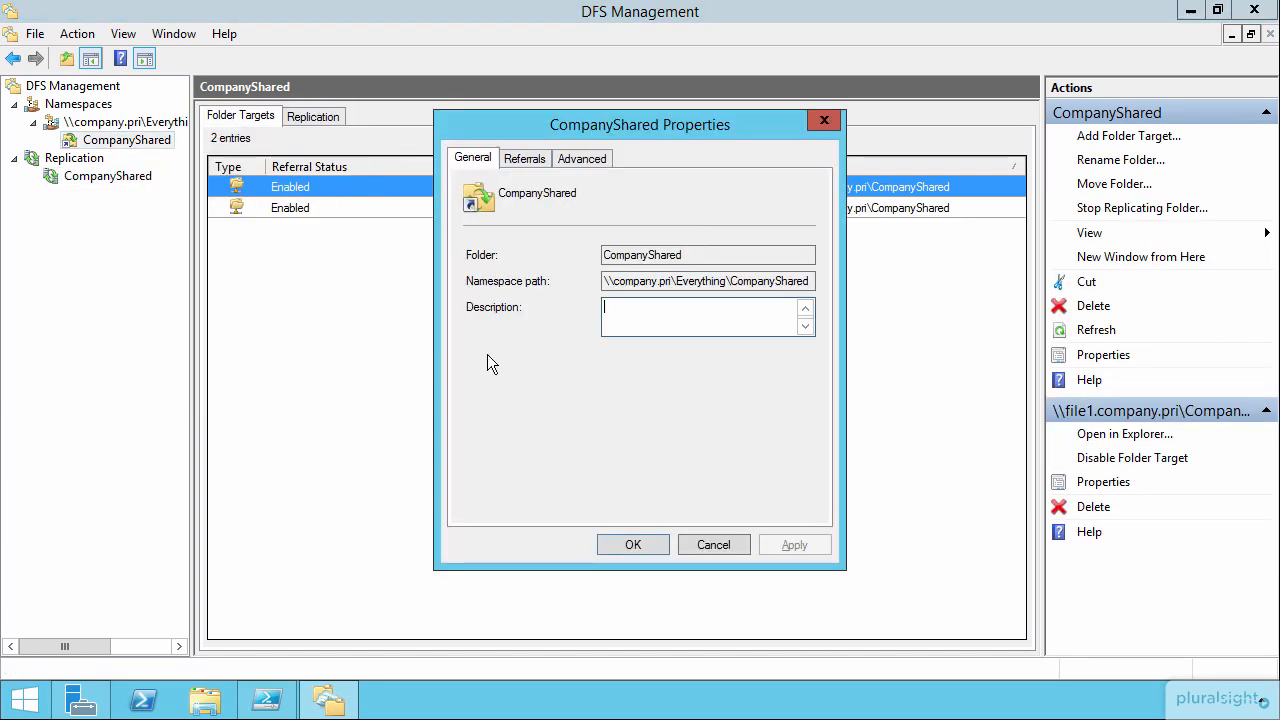
pyautogui.click(514, 160)
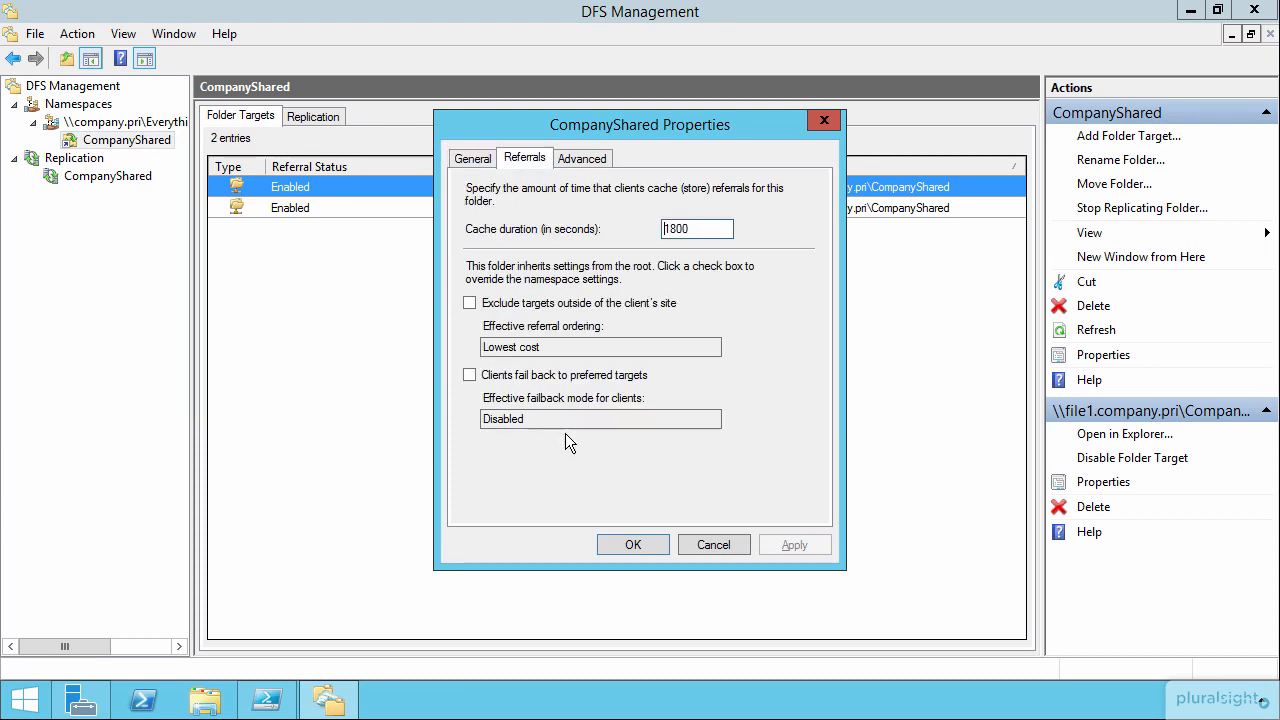